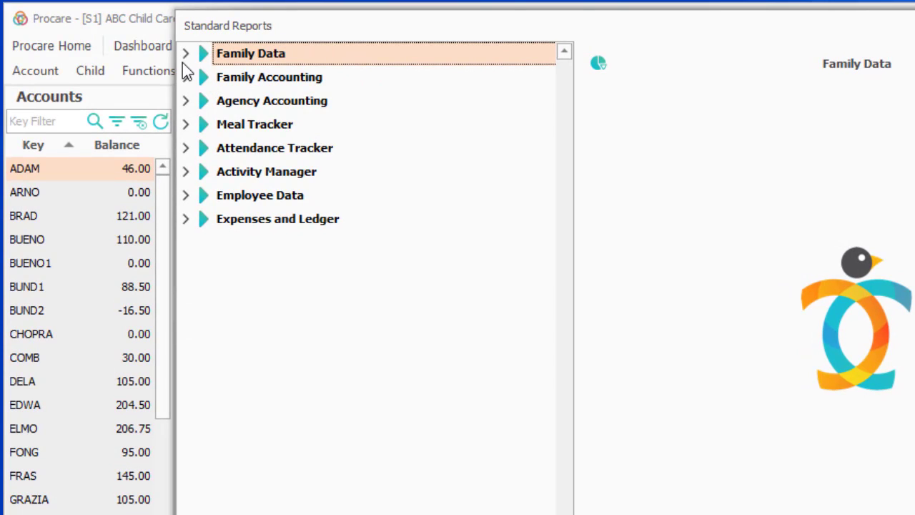
Expand Family Data's Account Information reports and review Child: Information Sheet, Child: Information Sheet w/ Photo (2 Addresses) and Account: Information Sheet w/ Photo
click(185, 54)
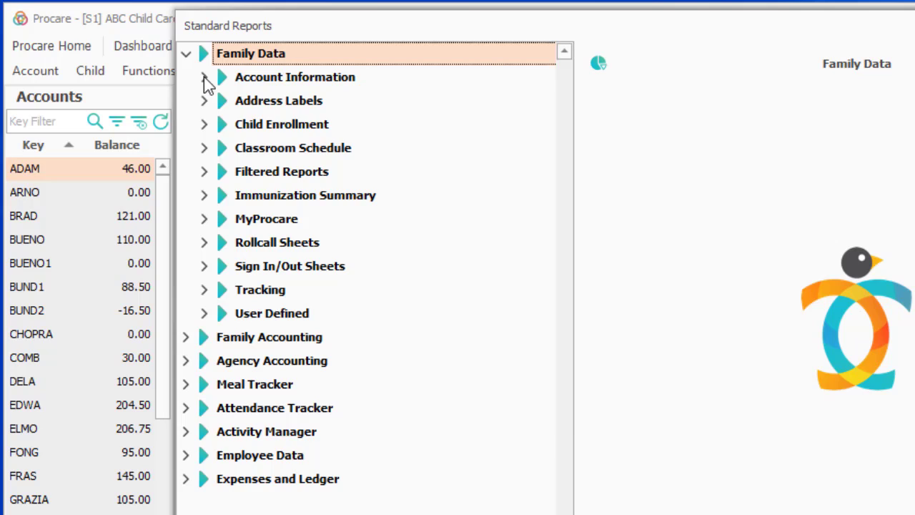
click(205, 77)
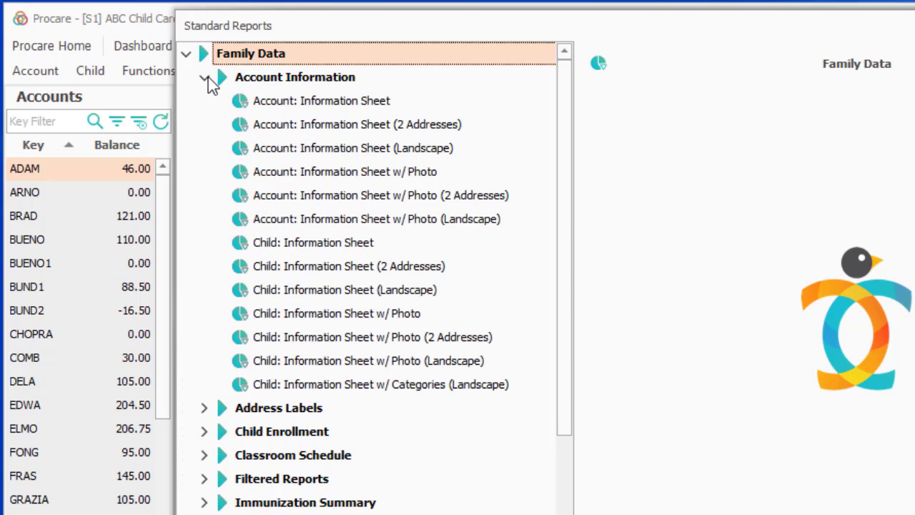
click(345, 252)
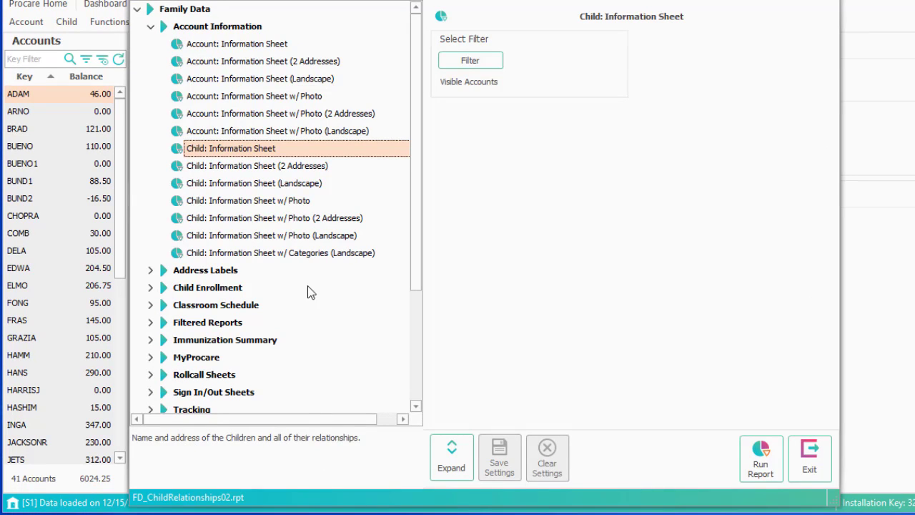
click(305, 222)
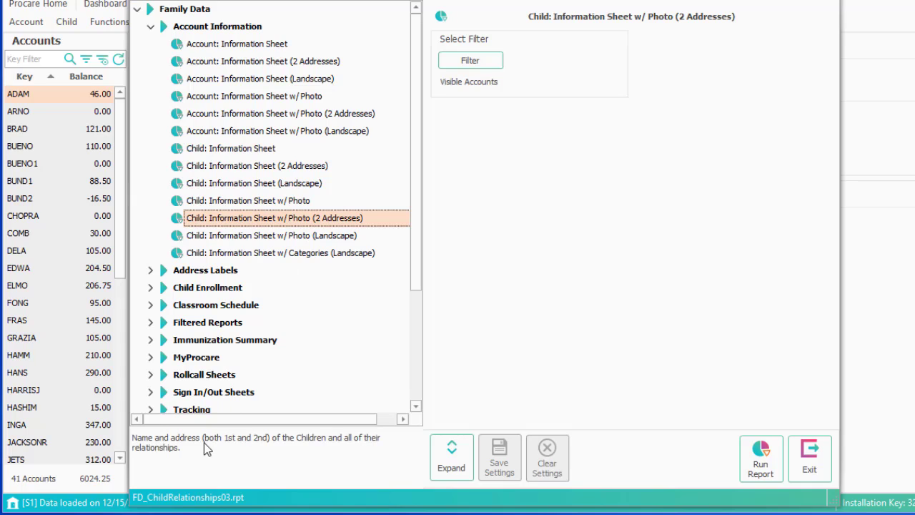
click(278, 100)
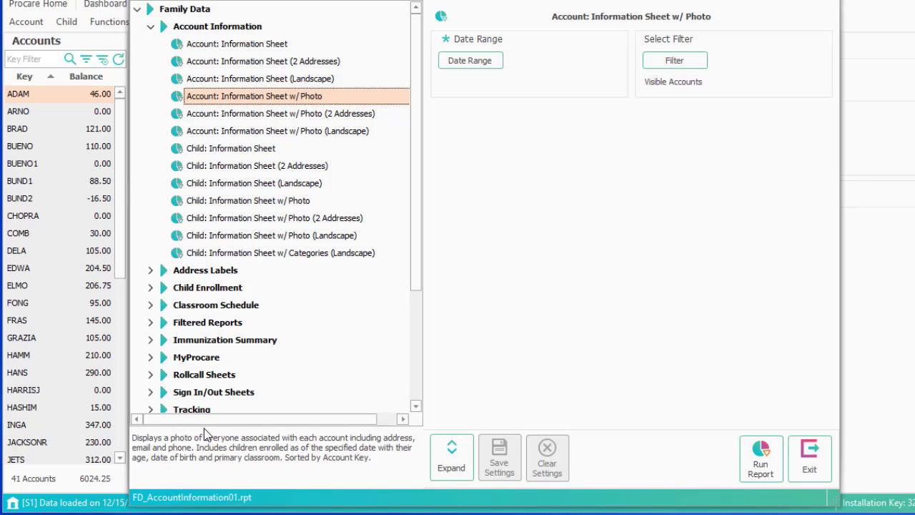
Expand the Address Labels and Child Enrollment report groups and view the Change of Enrollment Status report's description
click(151, 272)
scroll(243, 297, down, 4)
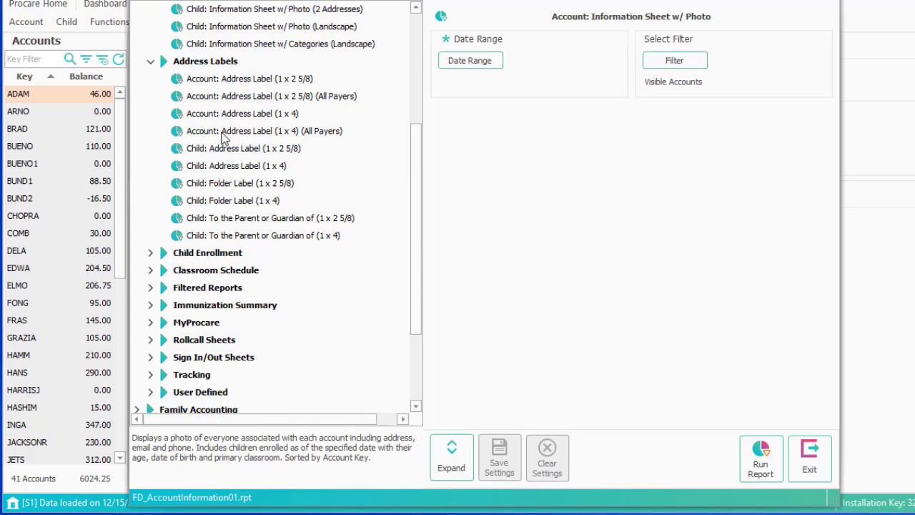
click(151, 254)
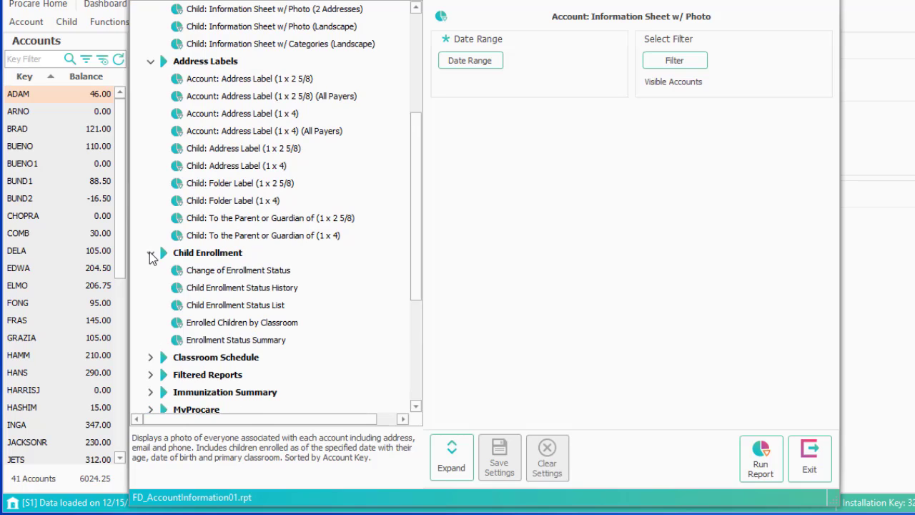
click(297, 272)
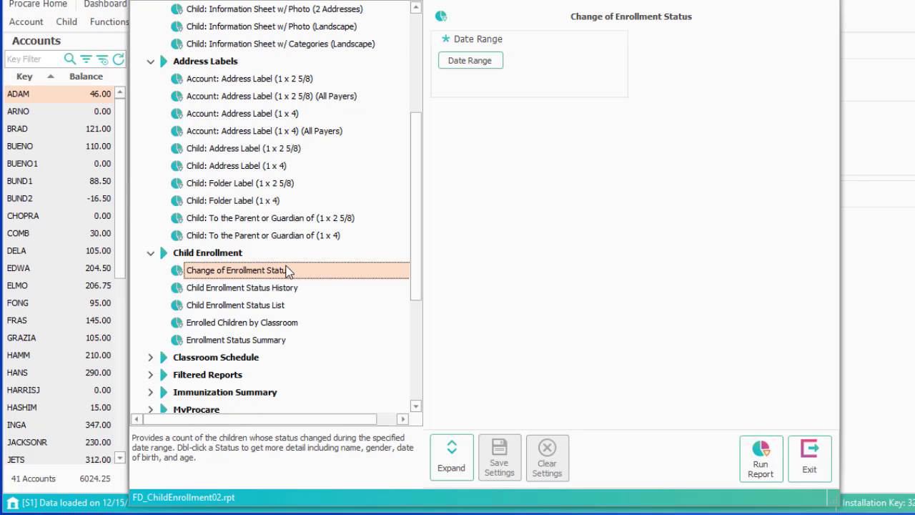
Select the Enrolled Children by Classroom report and set its date range to This Week
click(295, 325)
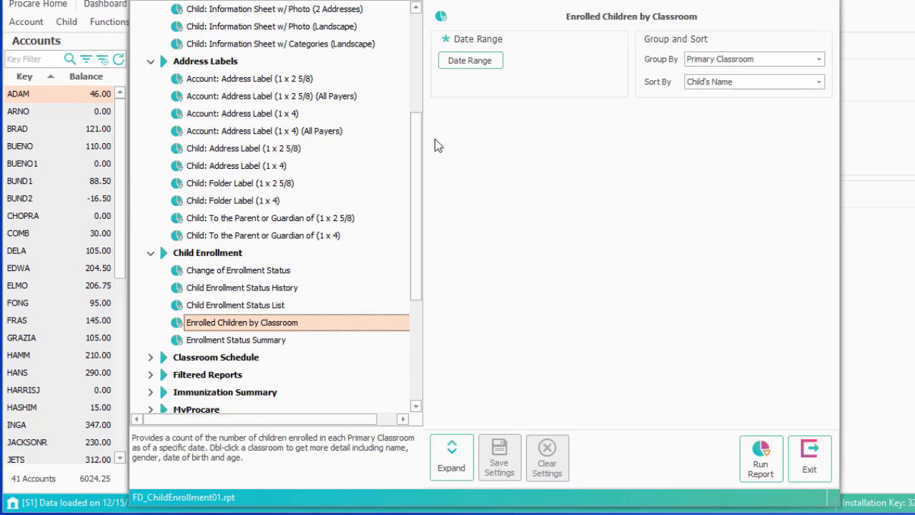
click(462, 61)
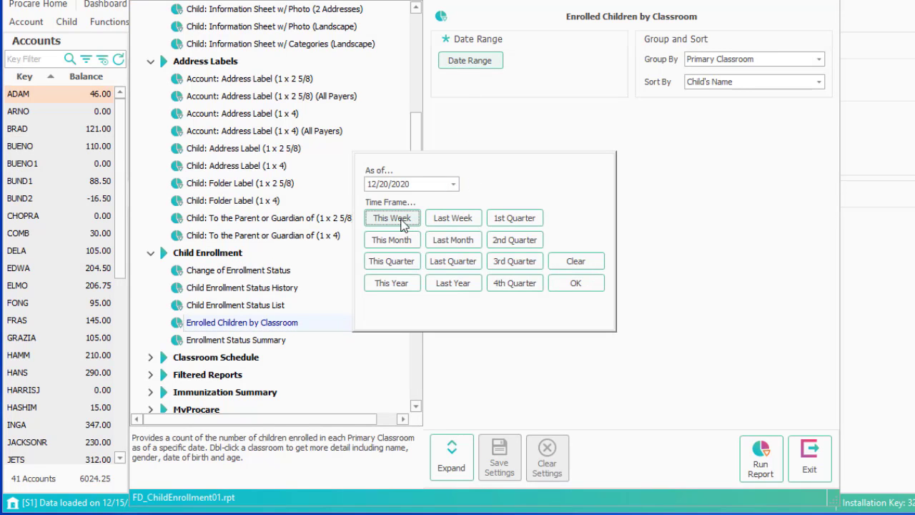
click(583, 288)
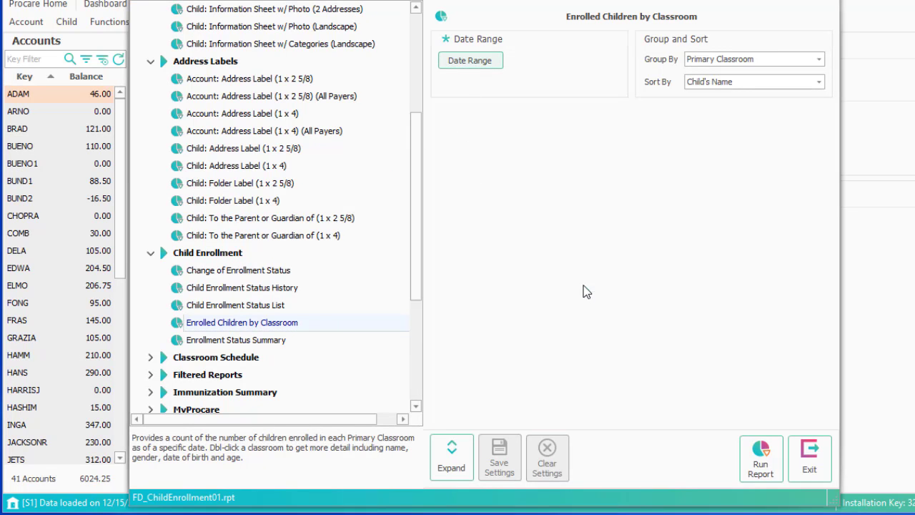
Run the Enrolled Children by Classroom report, view the Twos Room detail, and close the report viewer
click(753, 455)
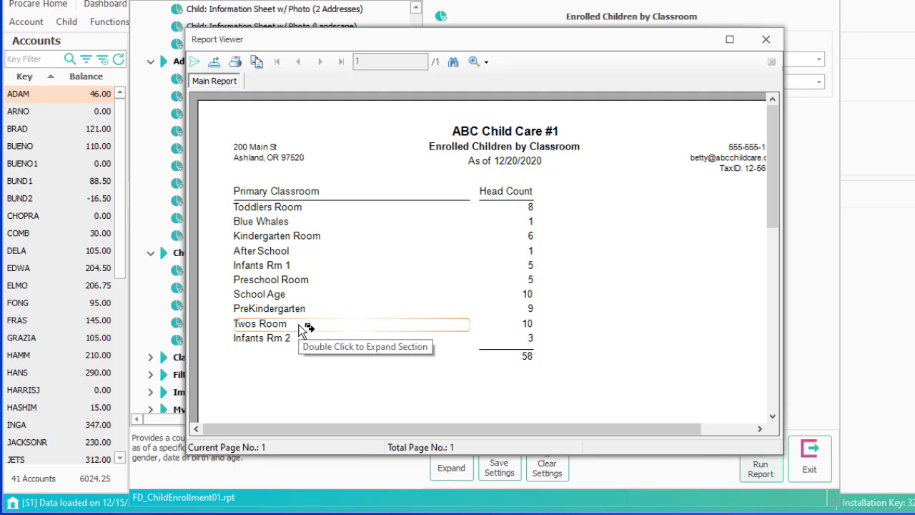
double_click(301, 327)
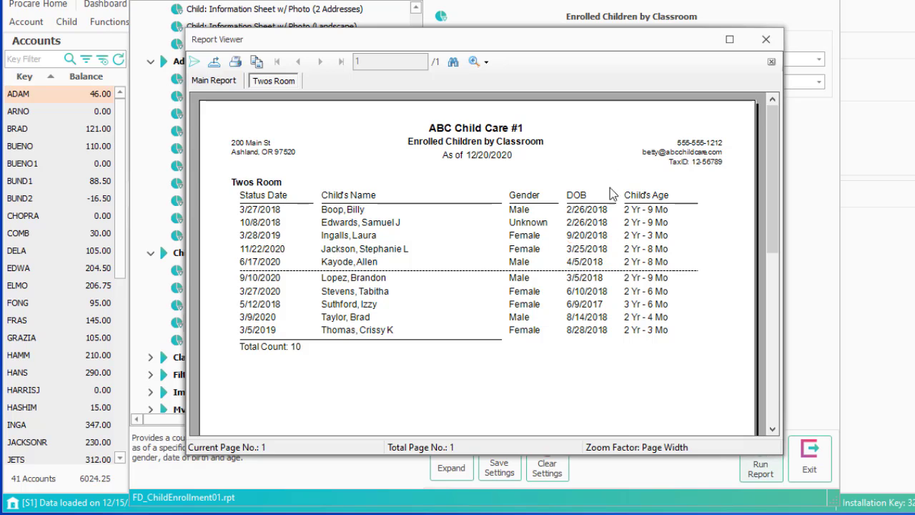
click(766, 42)
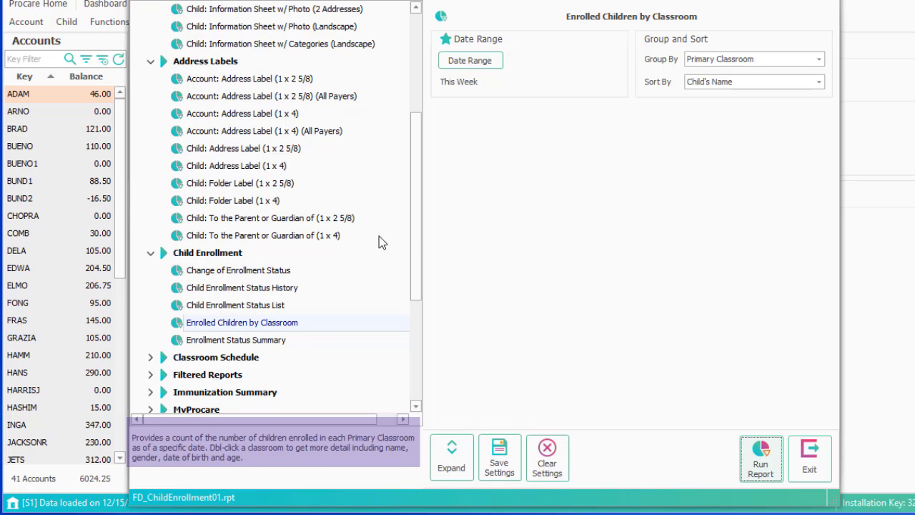
Expand Classroom Schedule and review Classroom Schedule Analysis (12 hr), Classroom Schedule Analysis (24 hr) and Schedule Summary: Daily Graph Analysis (staff/child)
drag(416, 221, 402, 321)
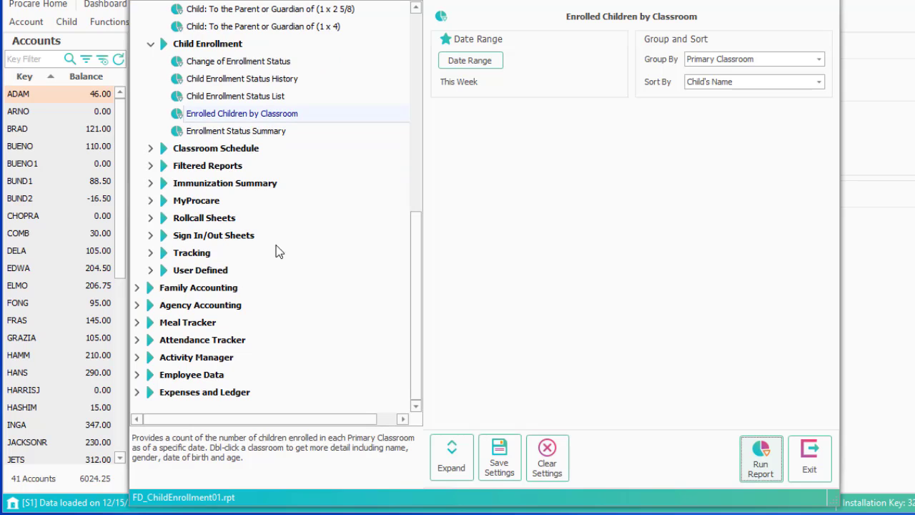
click(151, 149)
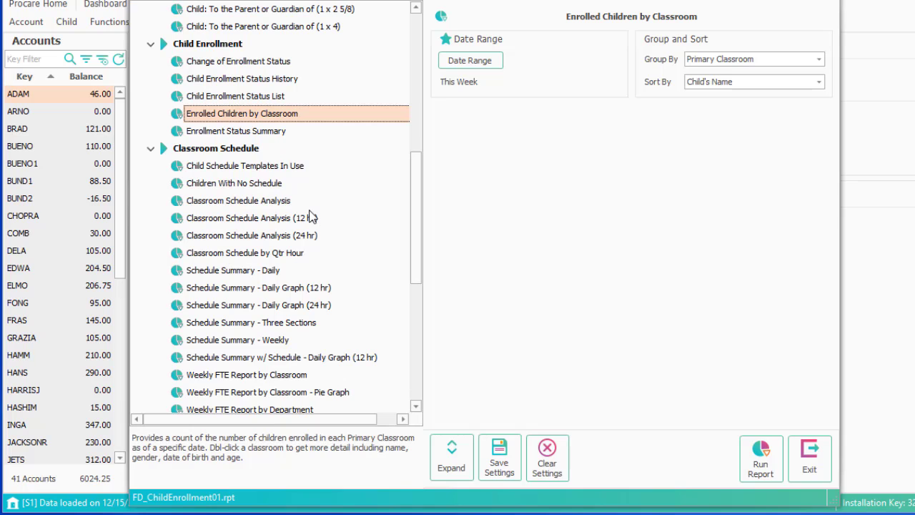
click(279, 222)
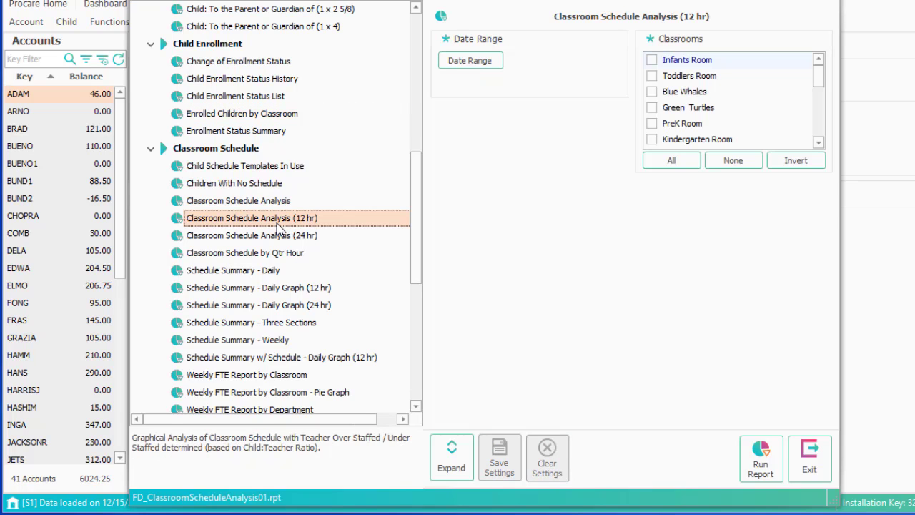
click(263, 238)
scroll(280, 221, down, 2)
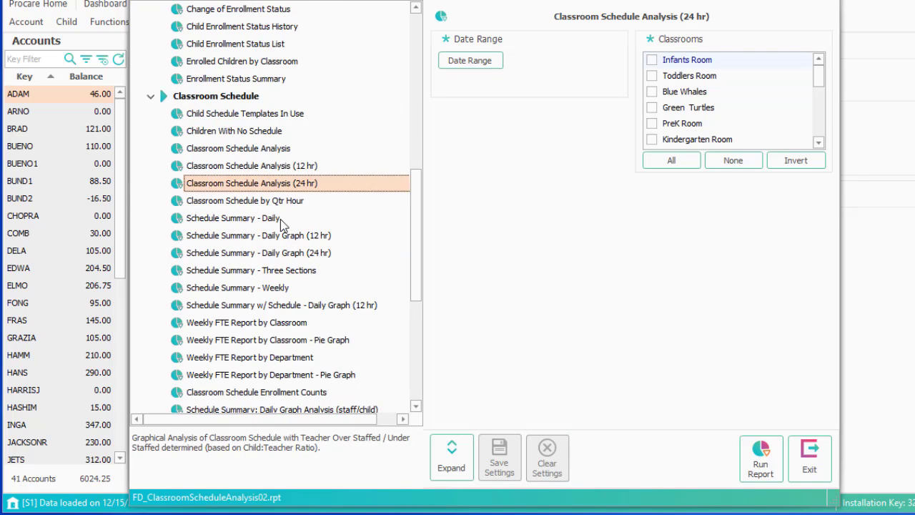
click(264, 357)
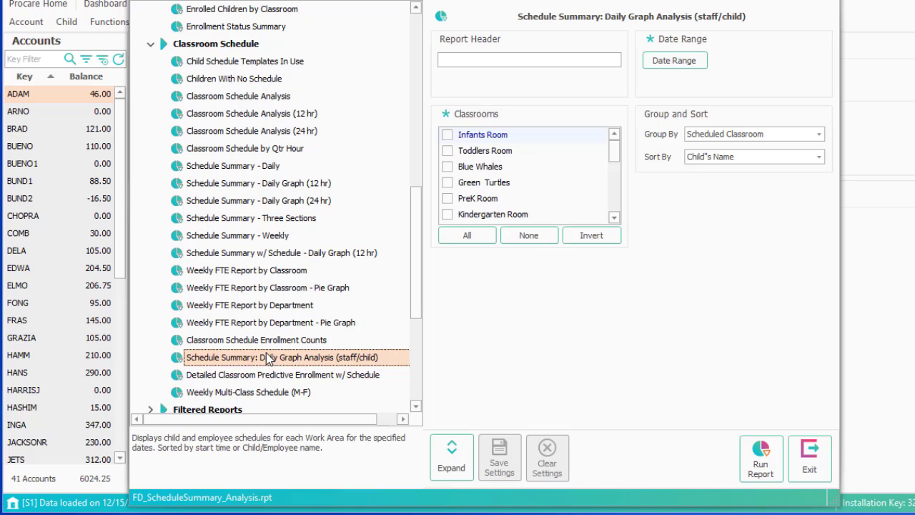
Expand Filtered Reports, select Account: Log Sheet Information, and look at its account filter options without changing them
scroll(235, 368, down, 4)
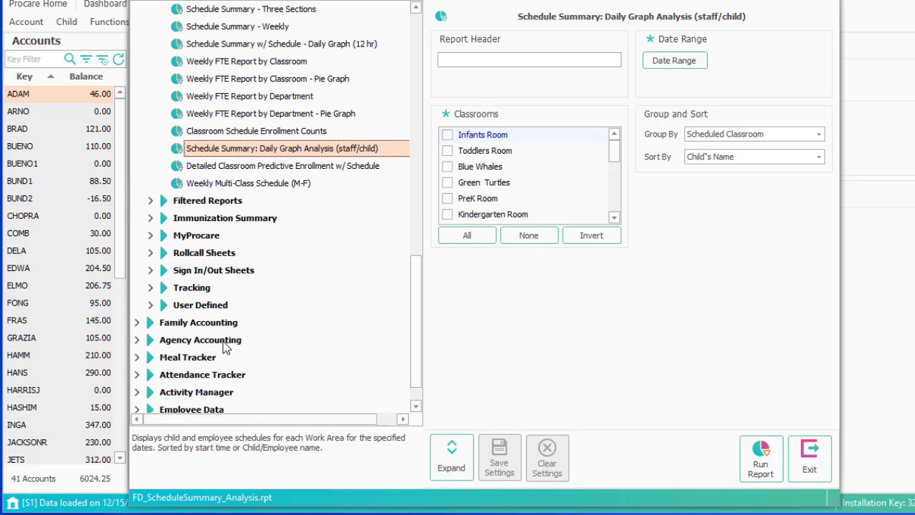
click(150, 201)
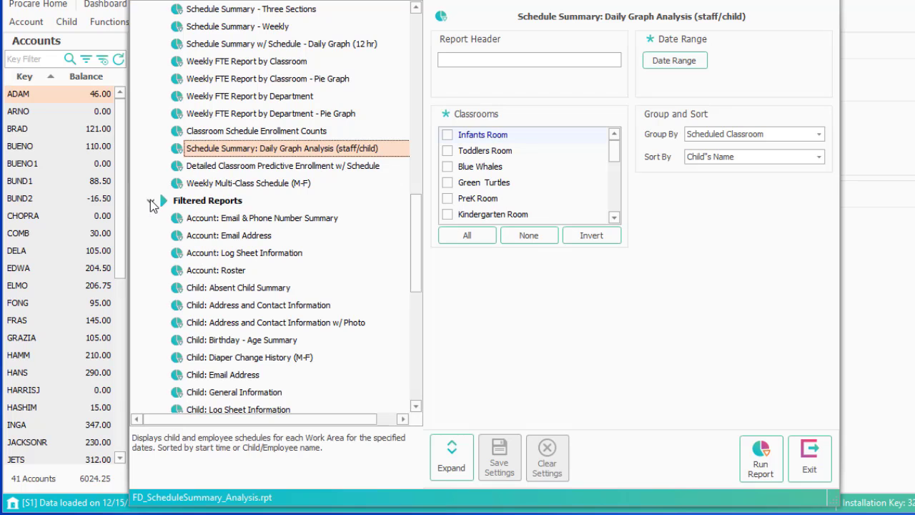
scroll(320, 244, down, 1)
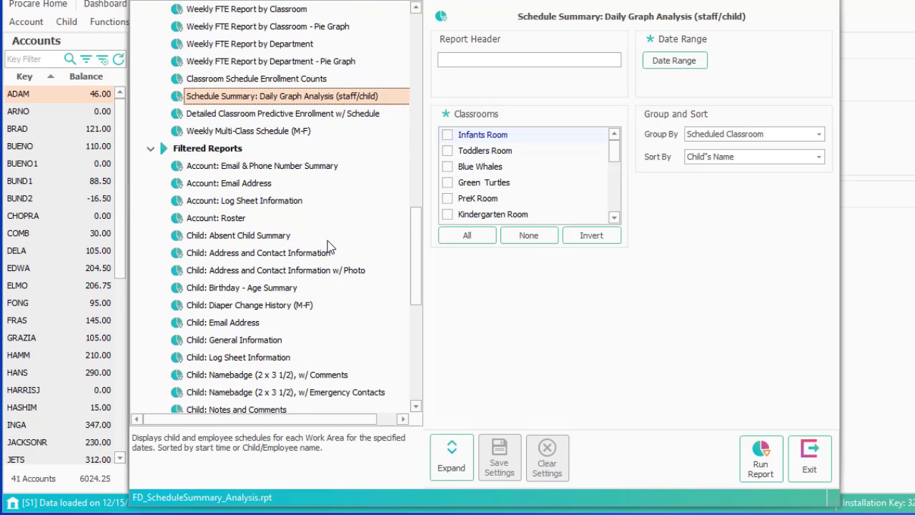
scroll(328, 240, down, 1)
click(266, 148)
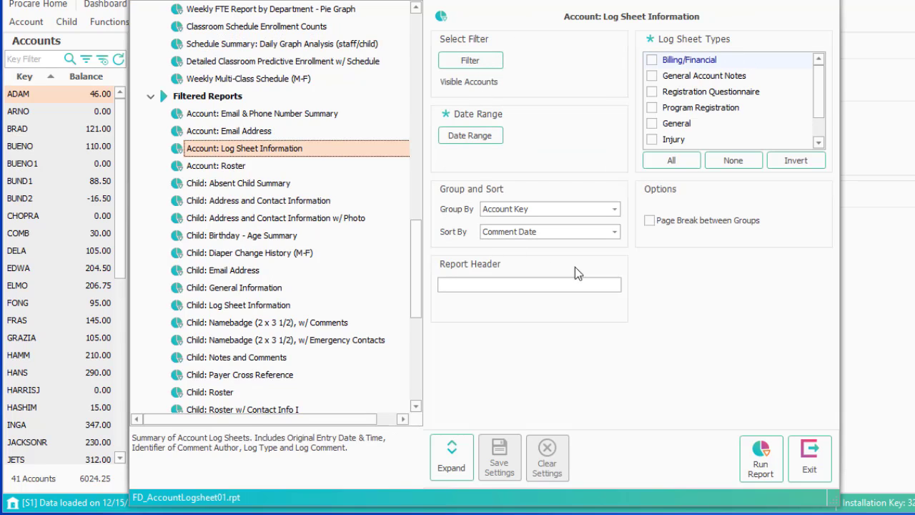
click(485, 63)
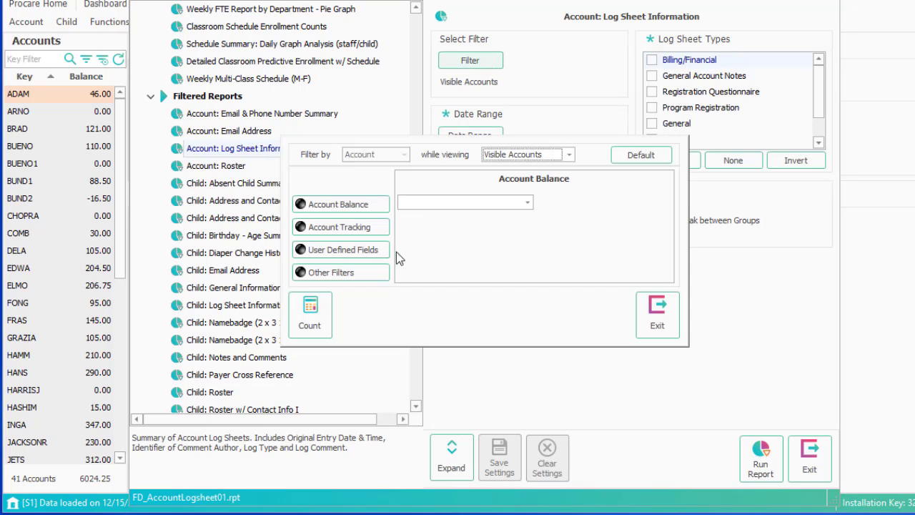
click(671, 309)
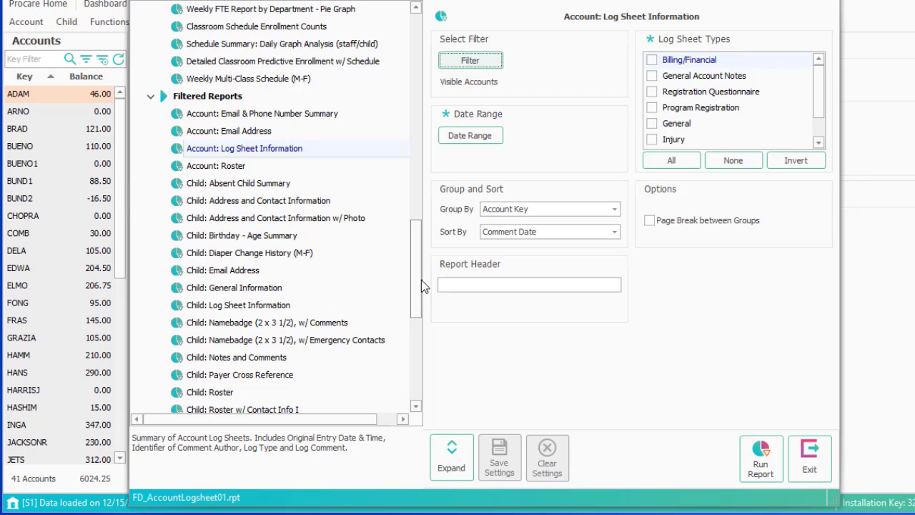
Expand Immunization Summary and review the Immunization / Requirement Due Report, Immunization / Requirement History and Immunization Due Report
drag(417, 285, 417, 335)
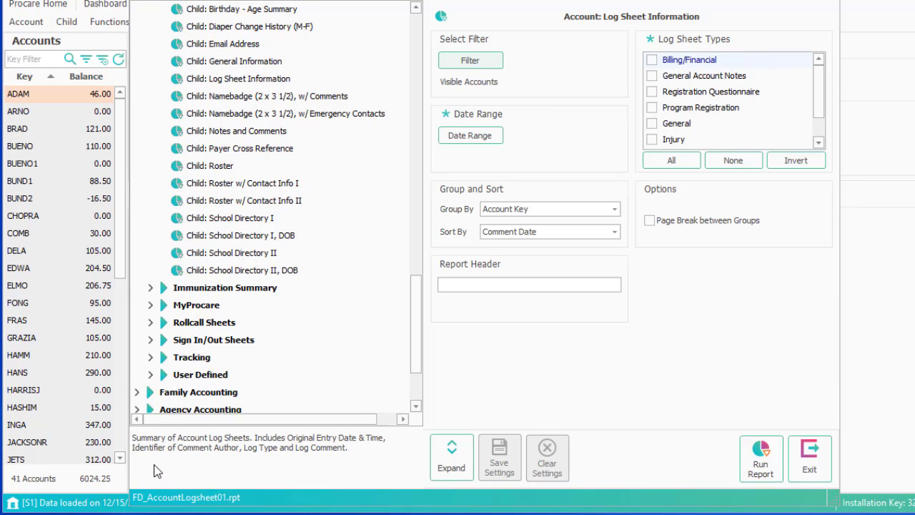
click(150, 288)
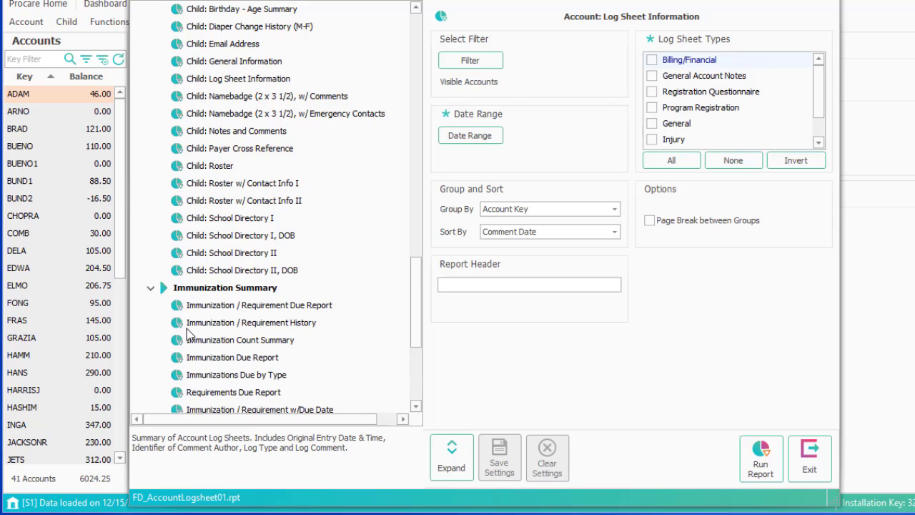
scroll(269, 331, down, 1)
scroll(274, 330, down, 1)
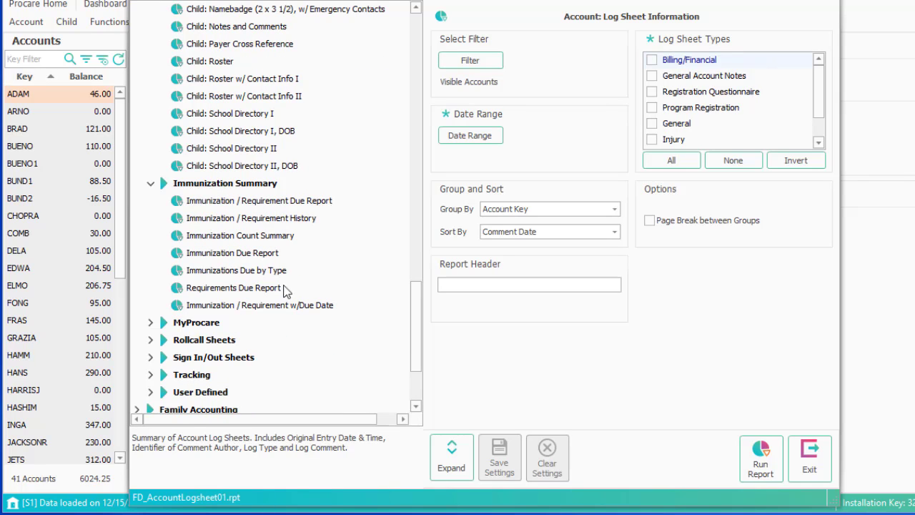
click(324, 205)
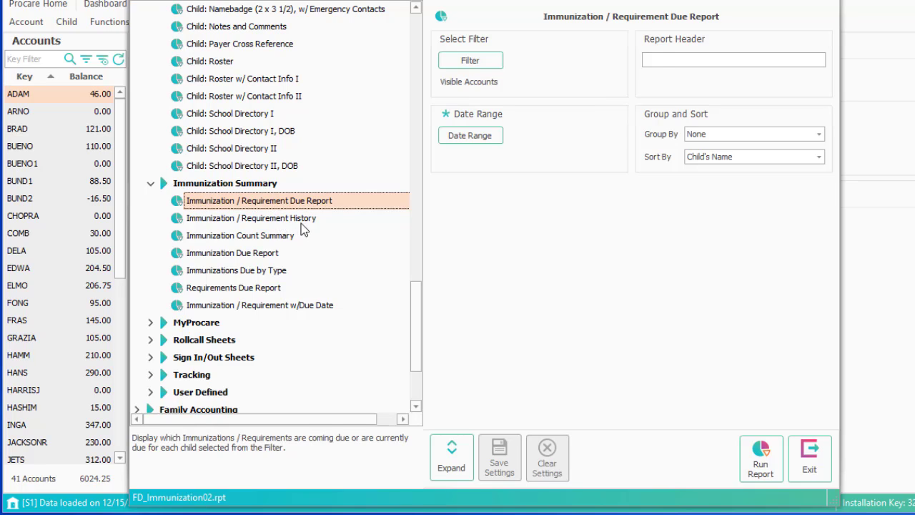
click(301, 224)
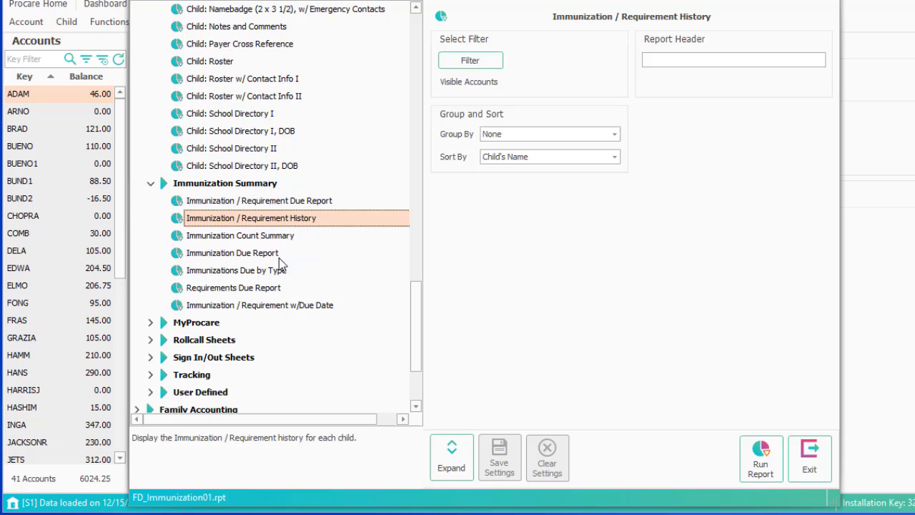
click(248, 257)
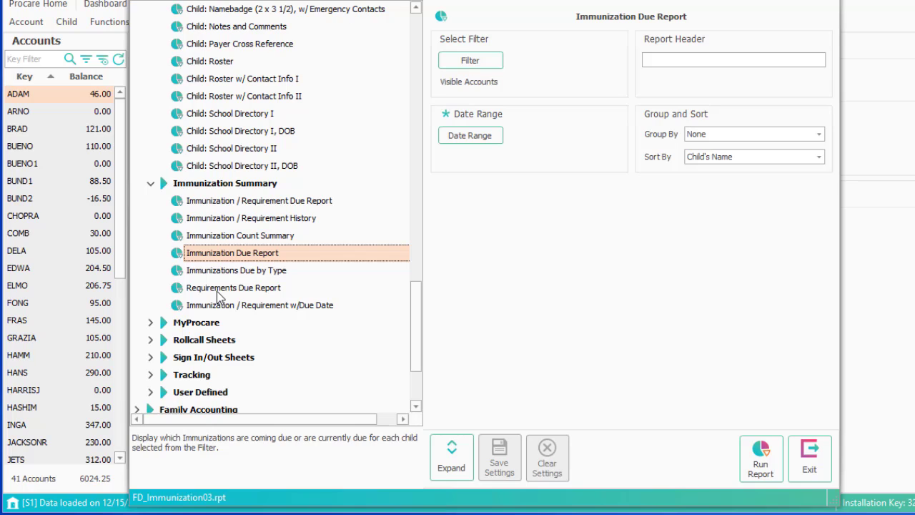
Expand Rollcall Sheets and review the Monthly: 7 Day, Schedule and Monthly: M-F, Schedule reports
scroll(218, 297, down, 3)
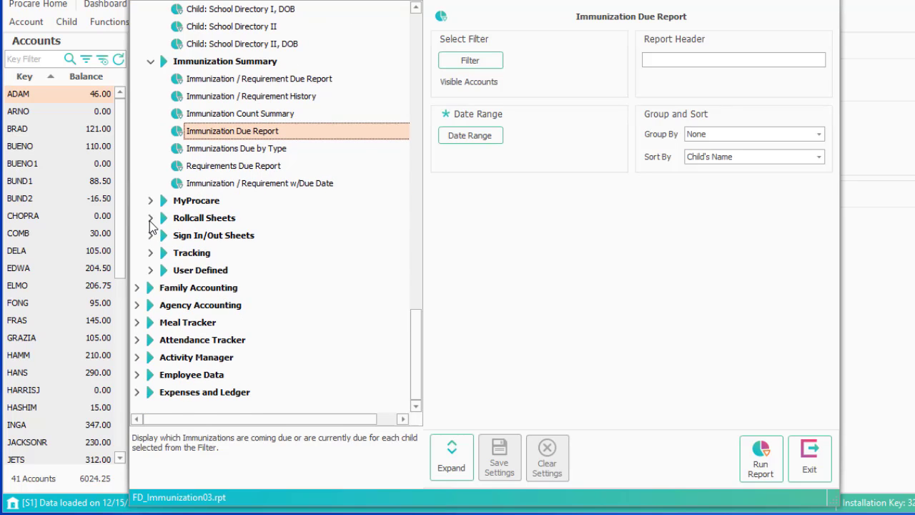
click(150, 219)
scroll(150, 221, down, 3)
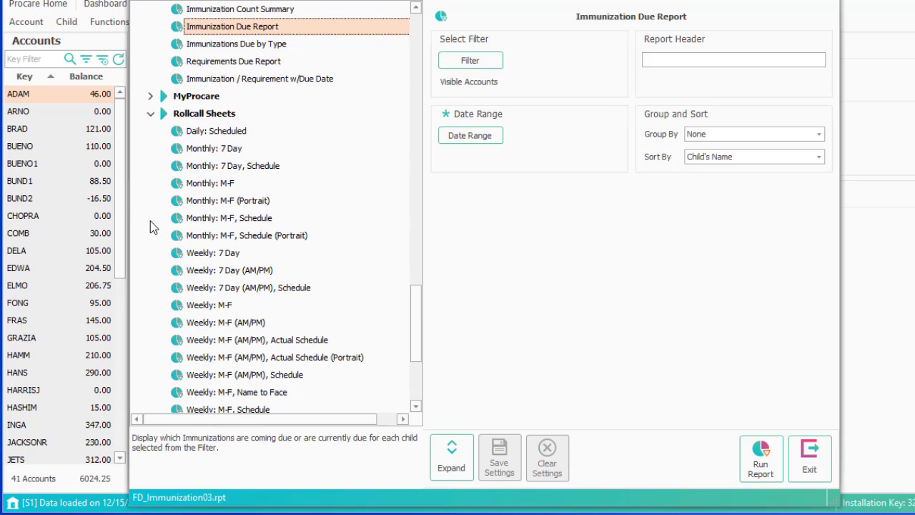
click(278, 166)
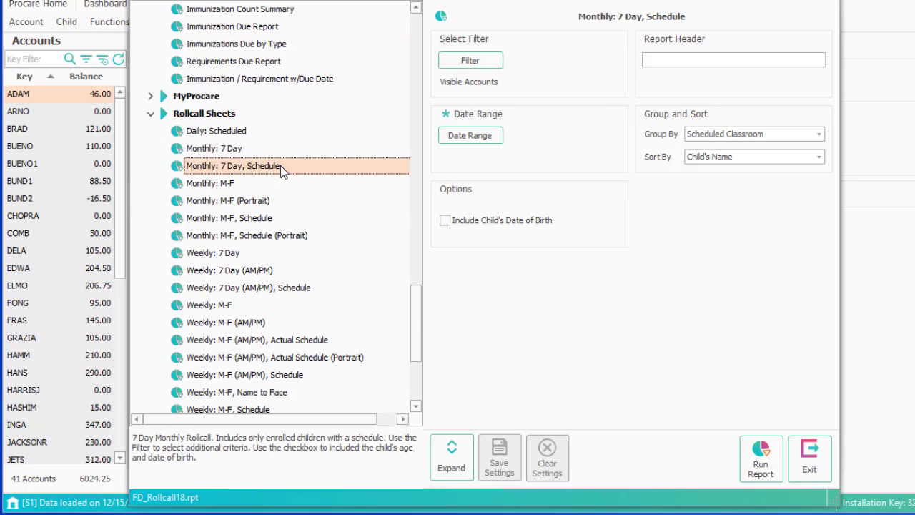
click(277, 220)
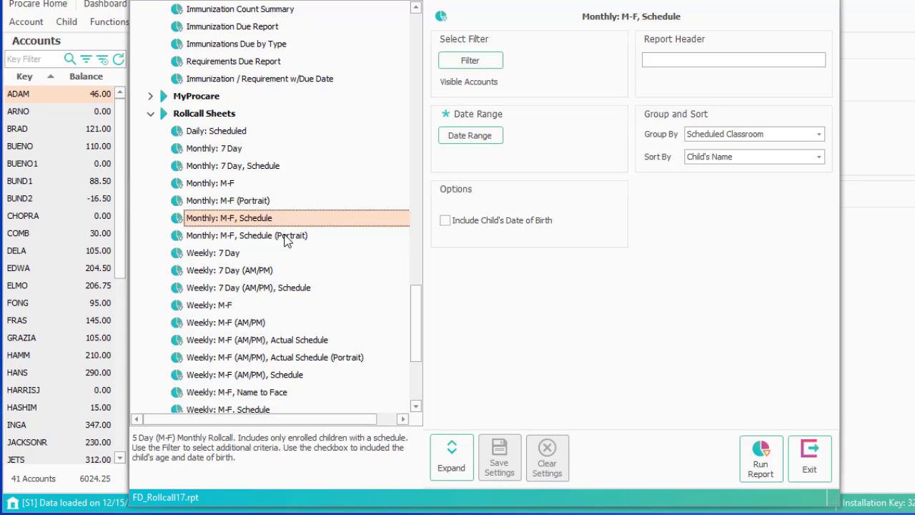
Review the rollcall reports Monthly: M-F, Schedule (Portrait), Weekly: M-F (AM/PM), Actual Schedule and Weekly: M-F
click(287, 240)
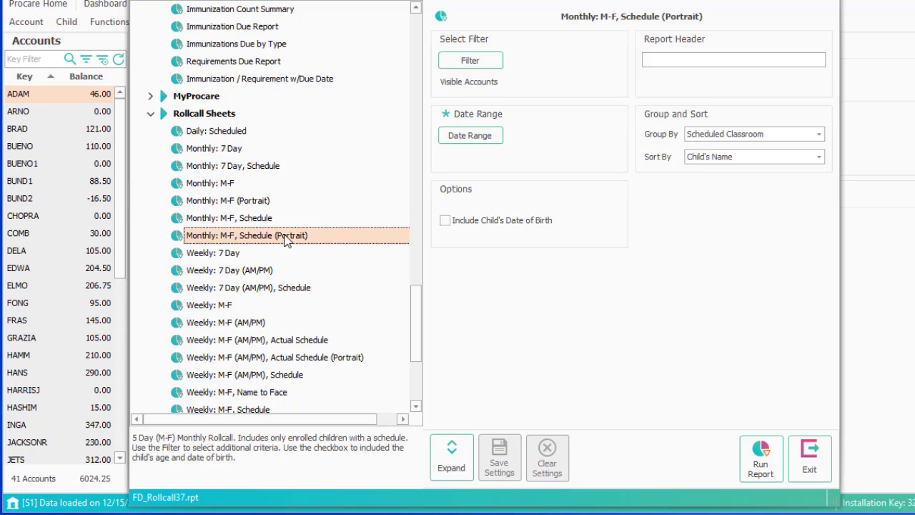
click(315, 341)
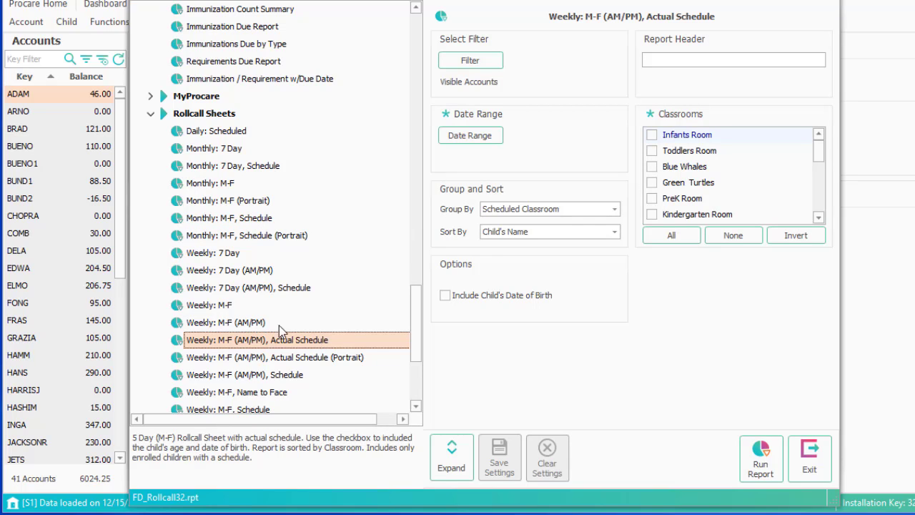
click(217, 308)
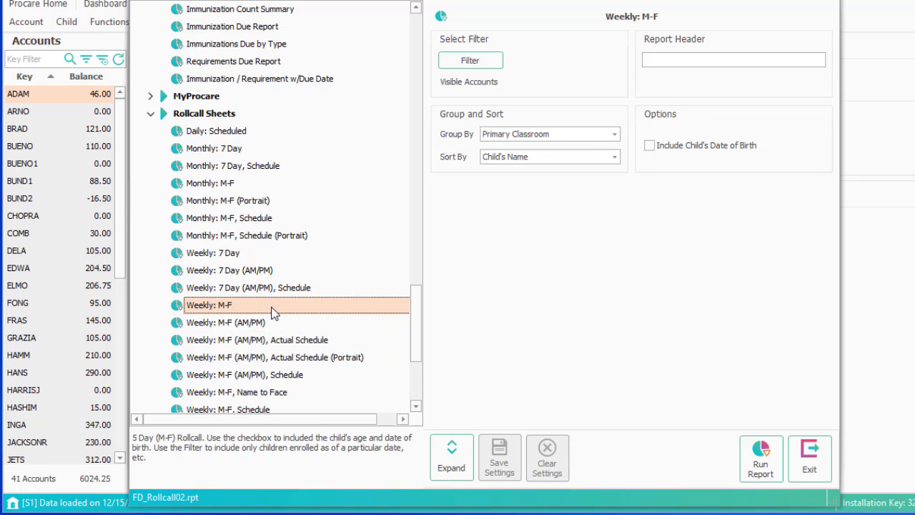
Expand Sign In/Out Sheets and look through its daily, monthly and weekly reports
scroll(272, 309, down, 4)
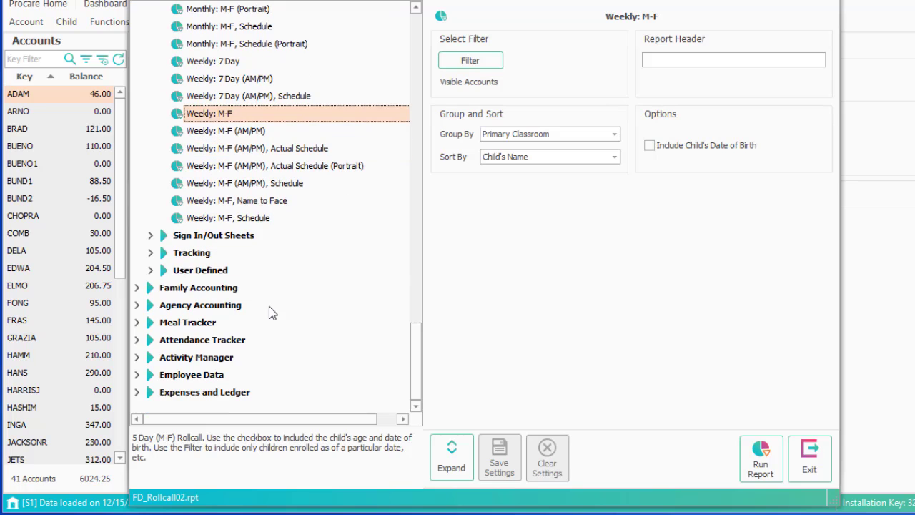
click(151, 236)
scroll(279, 293, down, 4)
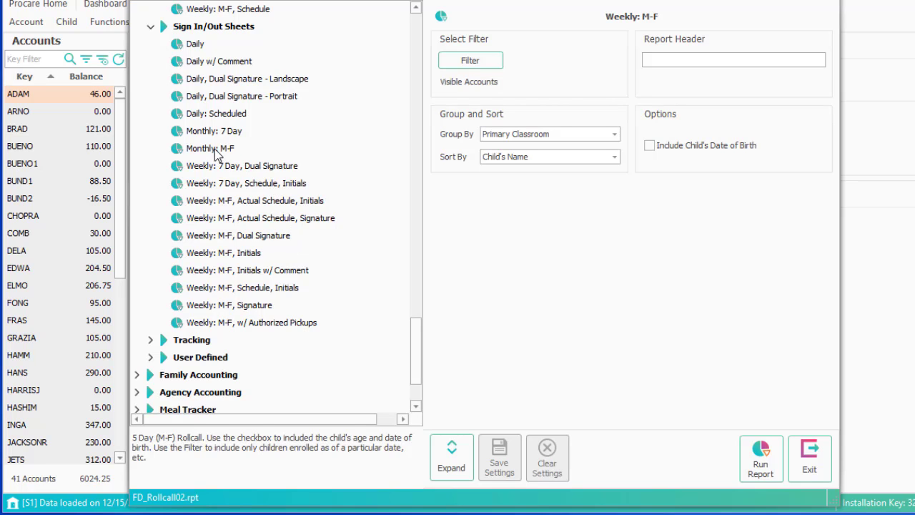
Expand the Tracking and User Defined groups to look through their reports, and close Standard Reports
scroll(200, 245, down, 2)
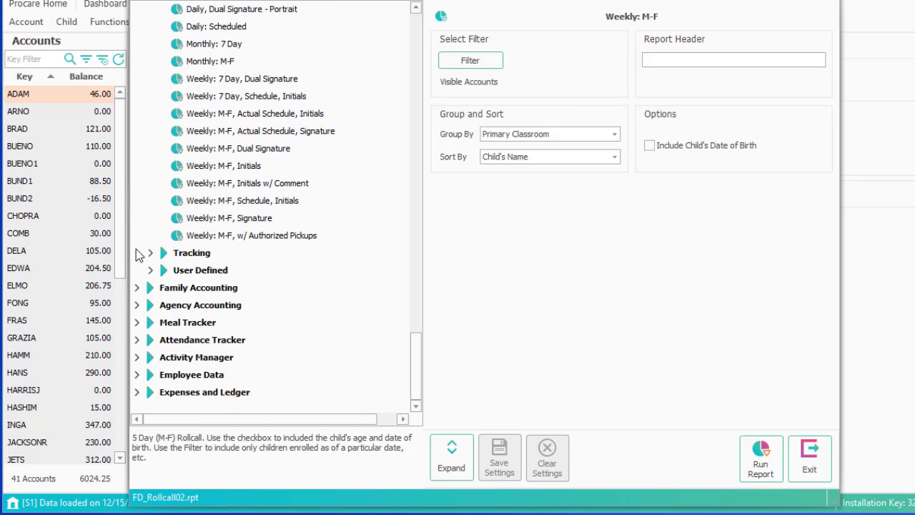
click(151, 253)
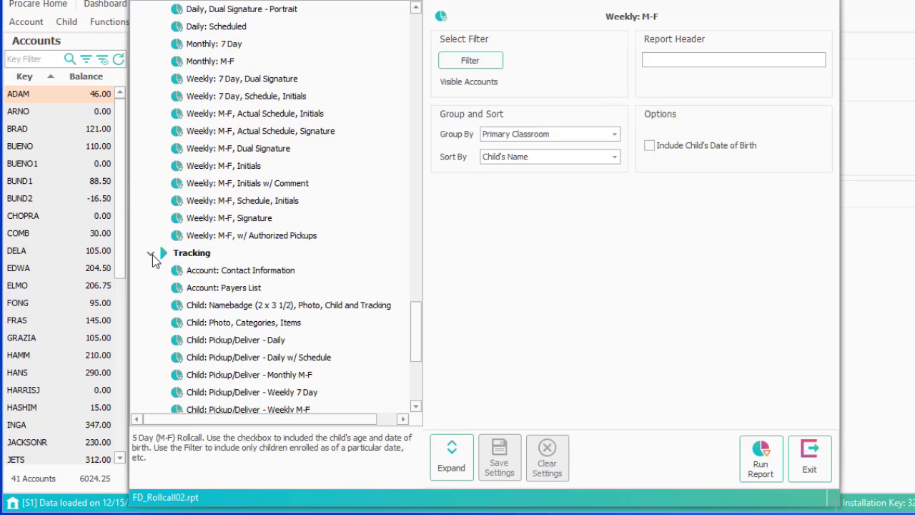
scroll(152, 255, down, 3)
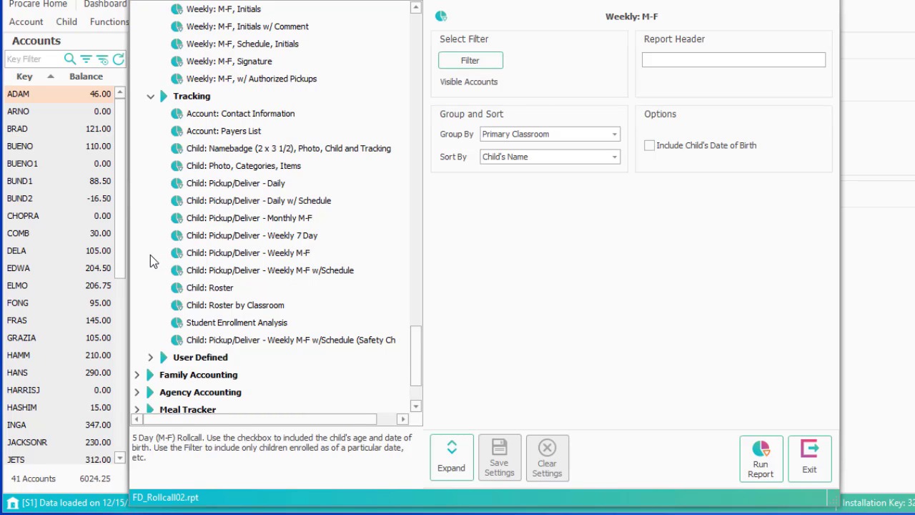
click(150, 358)
scroll(151, 365, down, 4)
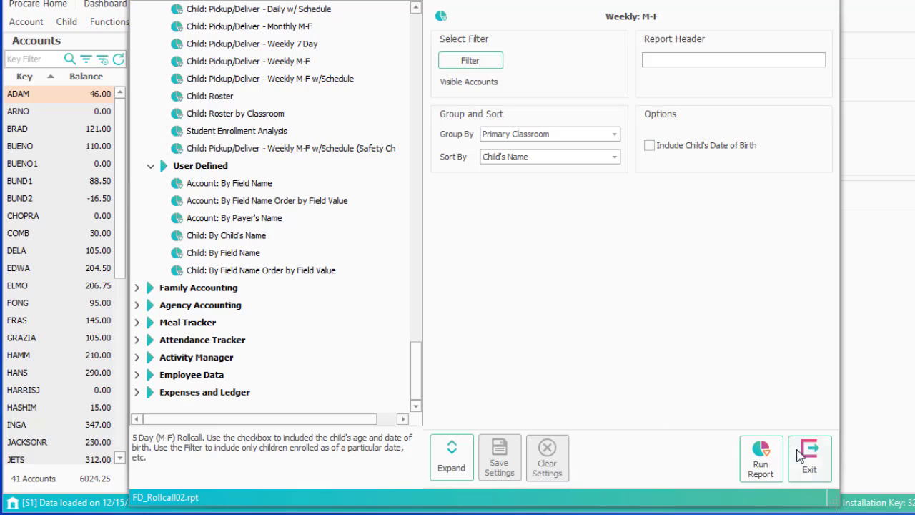
click(818, 458)
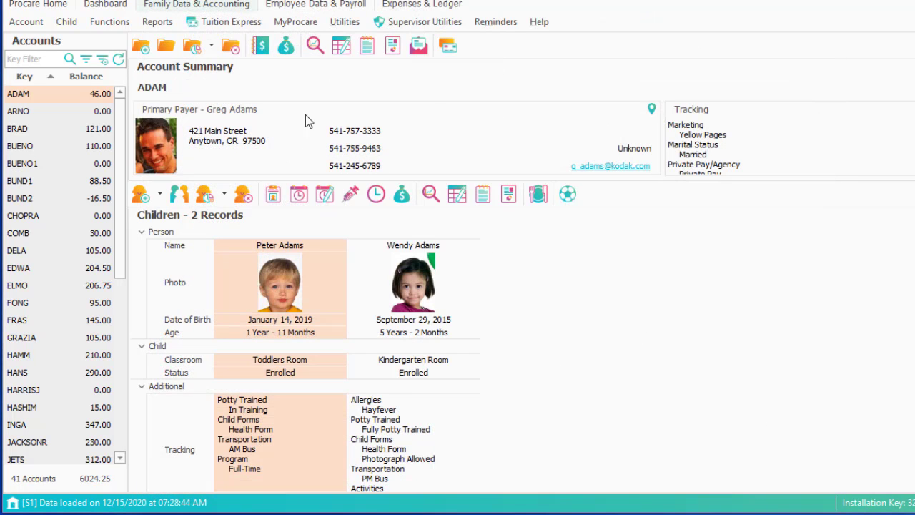
Open the Data Viewer and create a data view from Child Information (Tracking) under Family Data
click(160, 26)
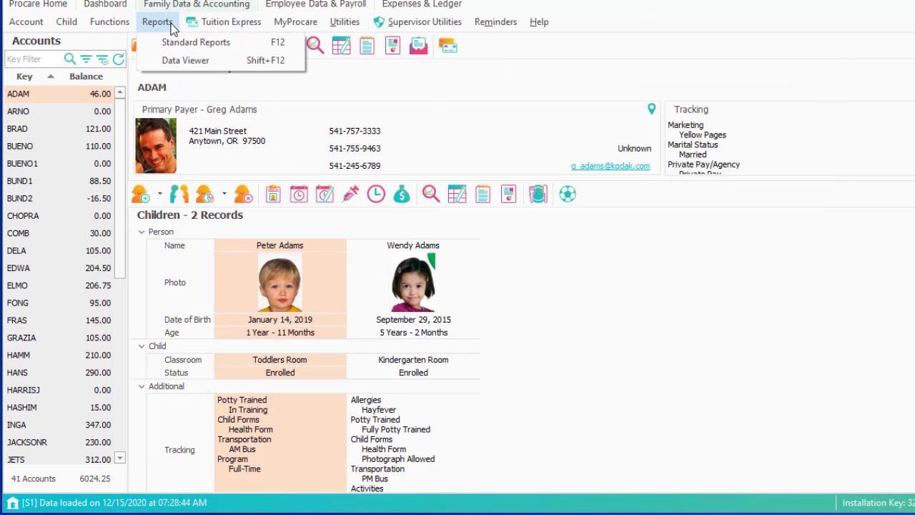
click(147, 62)
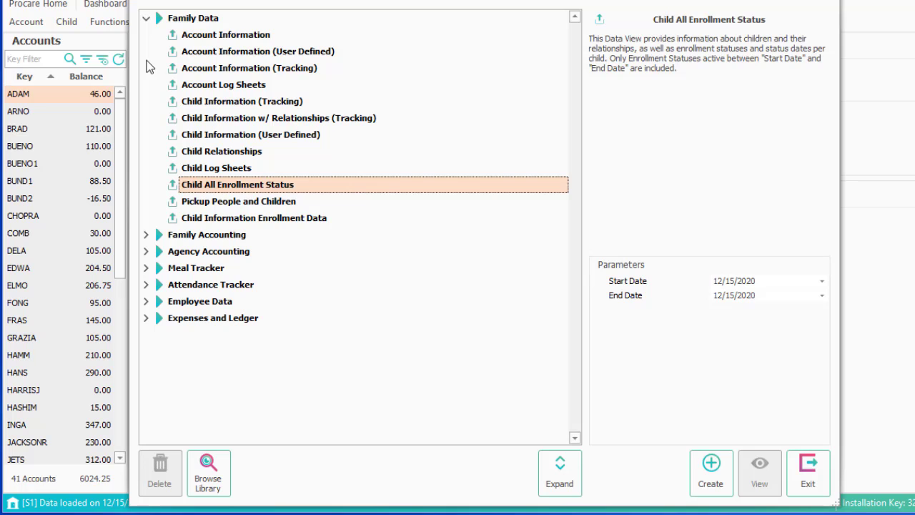
click(242, 104)
click(707, 486)
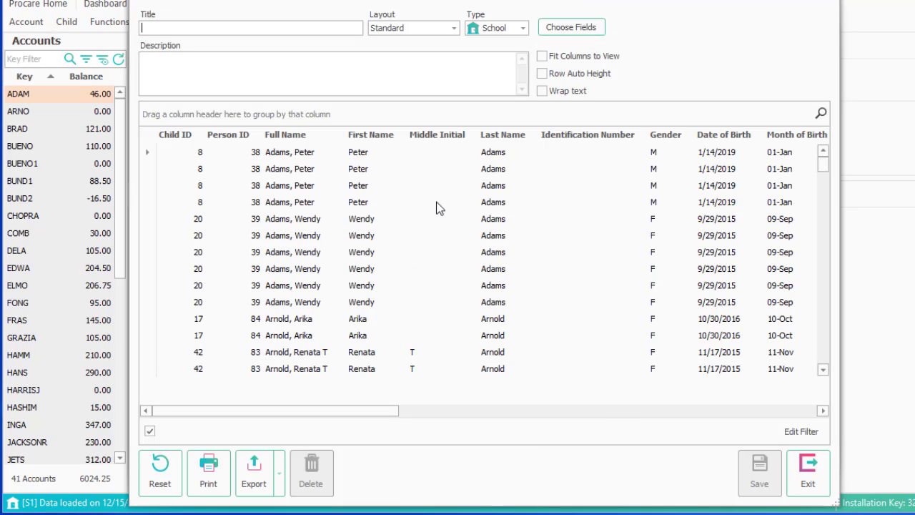
Look through the fields available for the Child Information (Tracking) view without changing them, and exit the Data Viewer unsaved
click(574, 25)
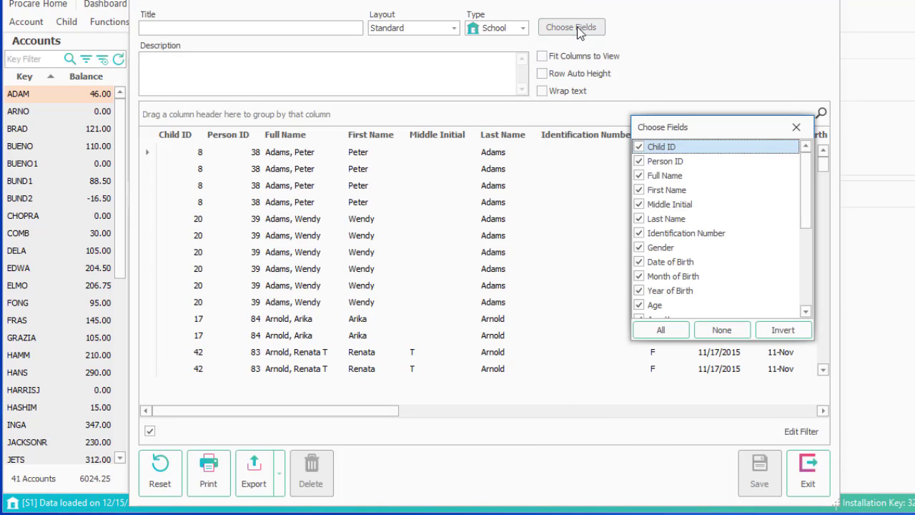
scroll(689, 245, down, 2)
scroll(689, 244, down, 3)
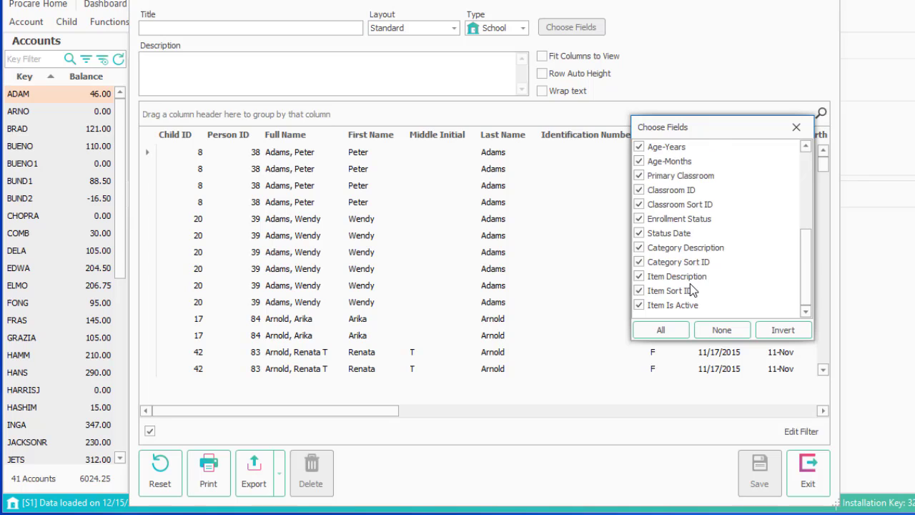
scroll(688, 257, up, 4)
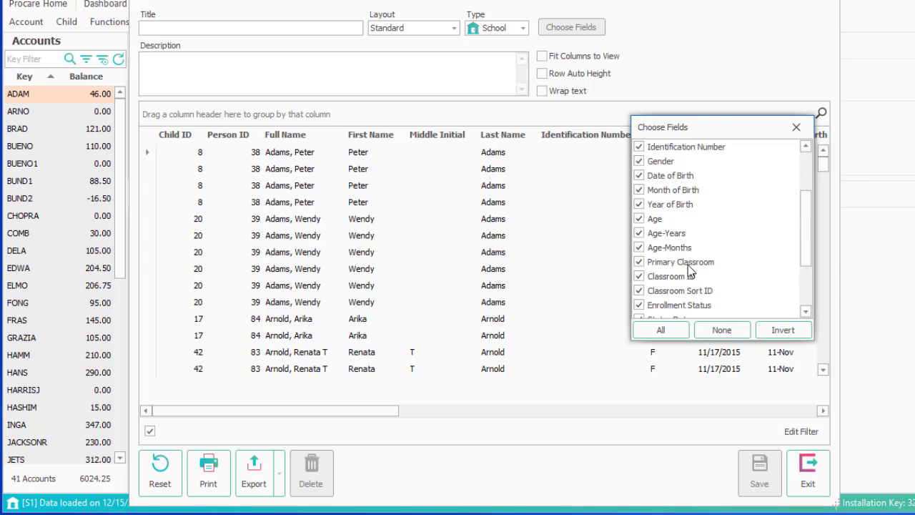
click(796, 127)
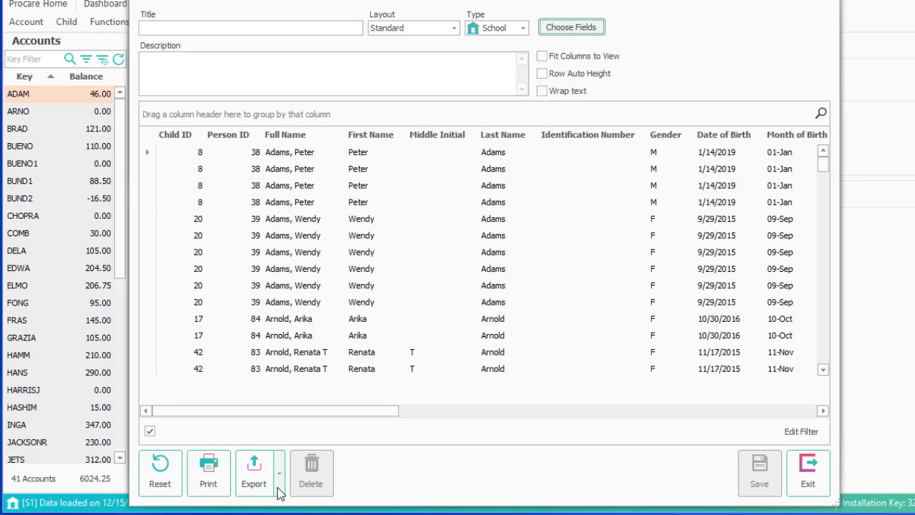
click(804, 466)
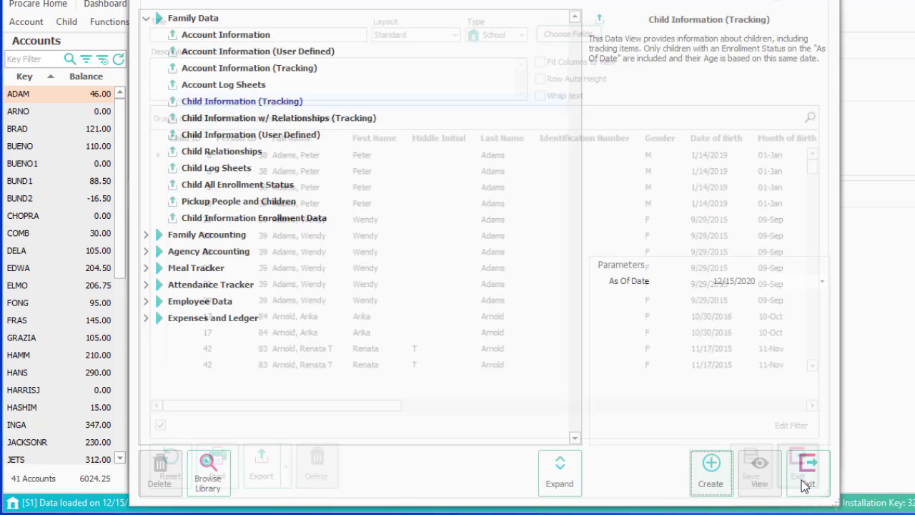
Reopen Standard Reports and run the Child: Information Sheet report from Account Information
click(152, 21)
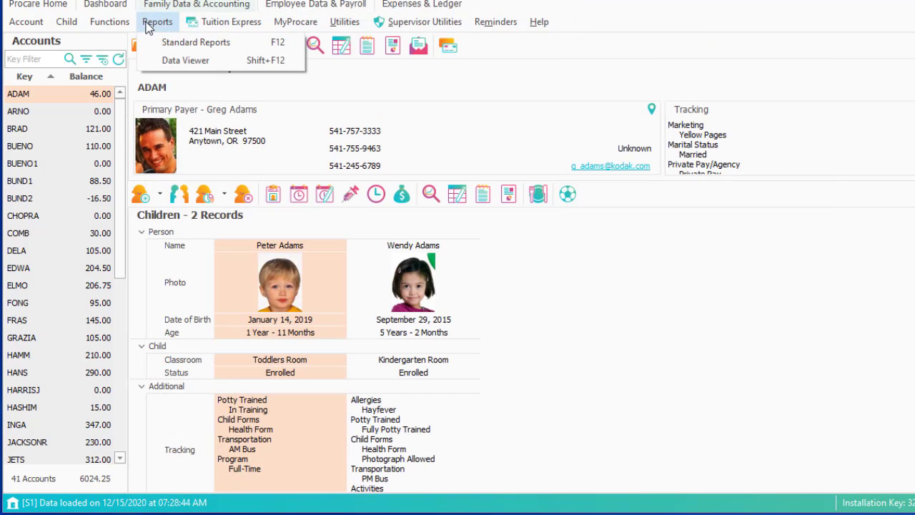
click(156, 45)
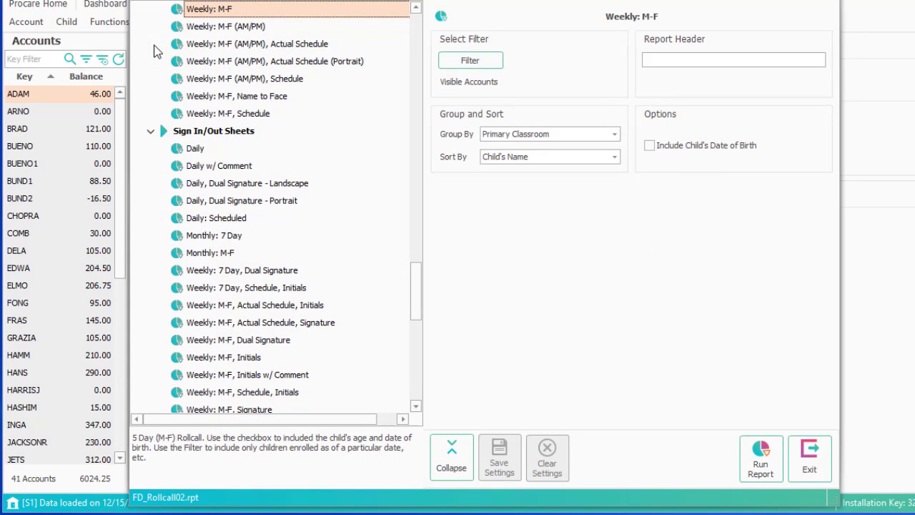
scroll(169, 60, up, 20)
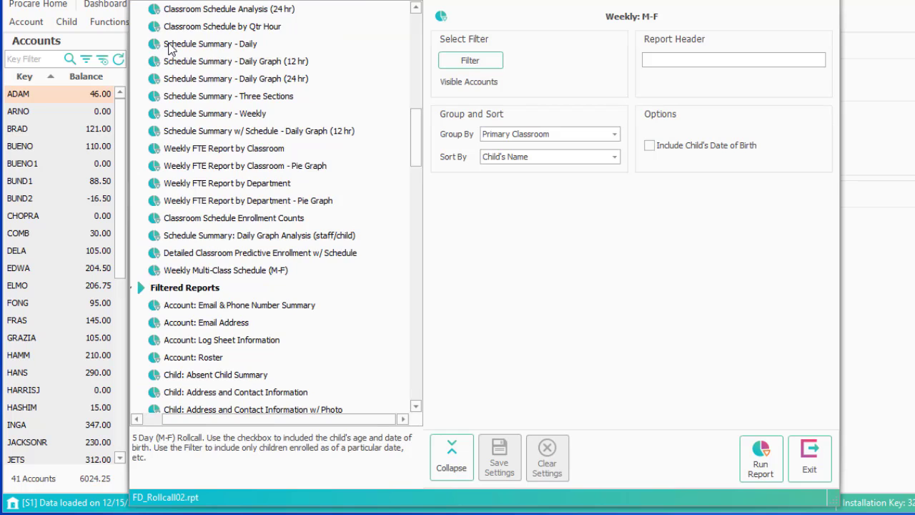
click(187, 150)
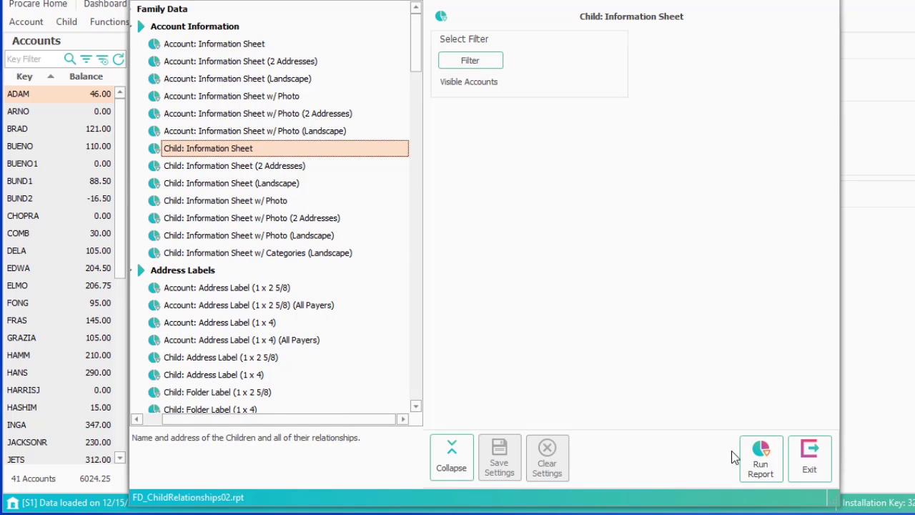
click(758, 461)
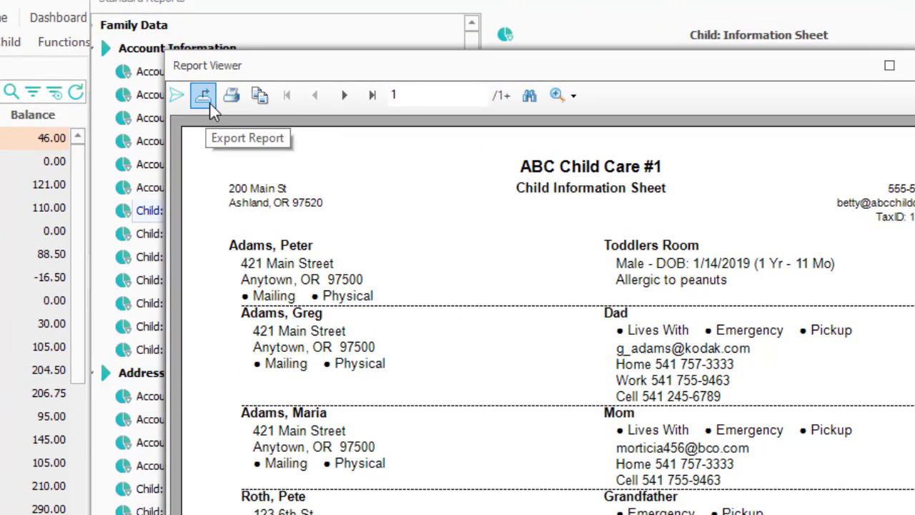
Start exporting the Child Information Sheet report and show the file types it can be saved as
click(203, 96)
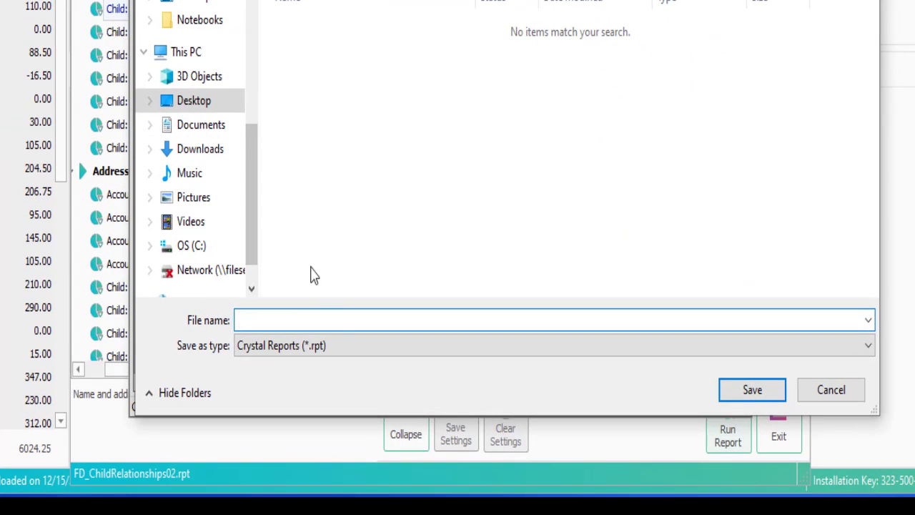
click(826, 350)
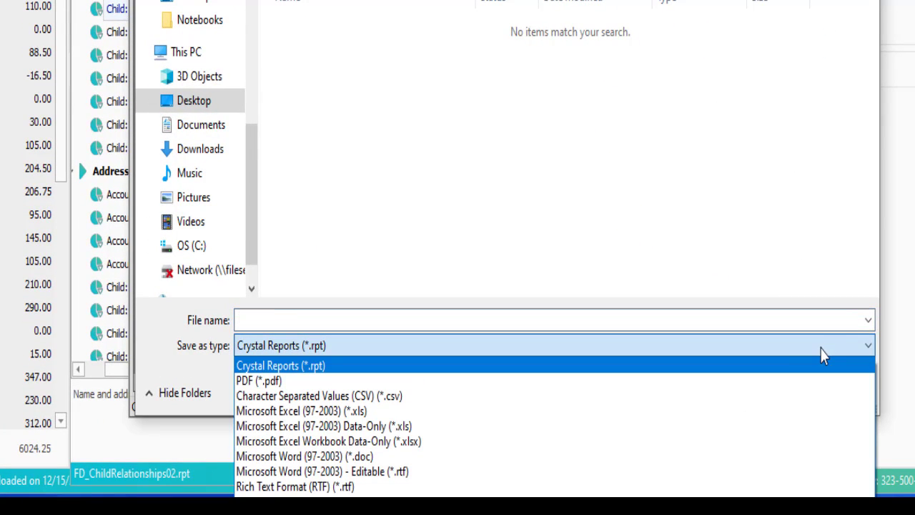